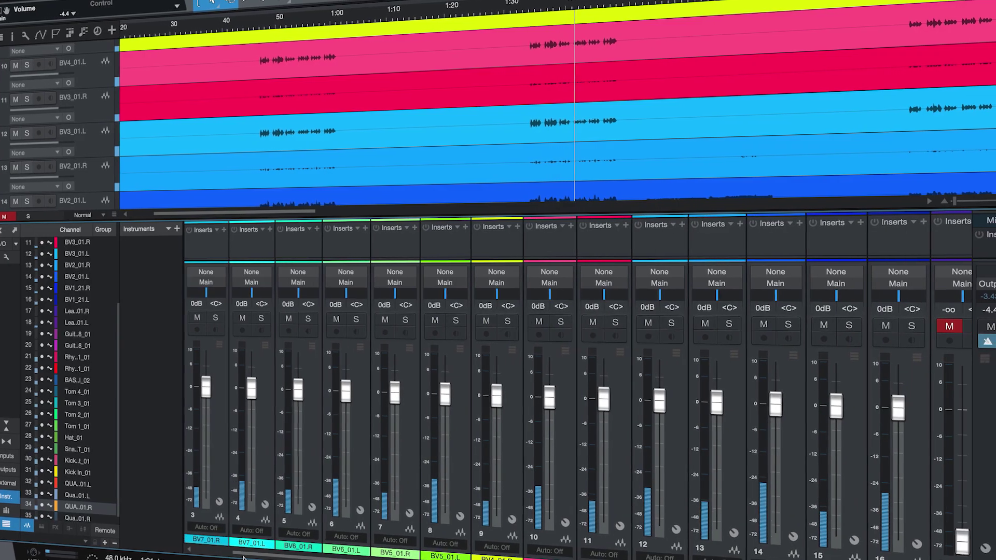
- Scroll across the mixer and down the track list of the multitrack song
scroll(571, 389, "right", 1)
scroll(570, 389, "right", 1)
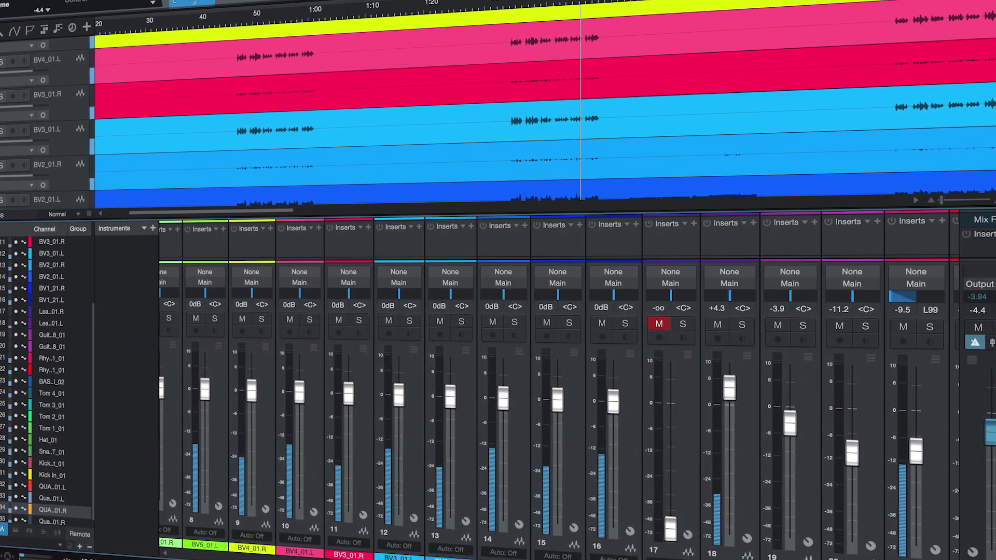
scroll(570, 389, "right", 4)
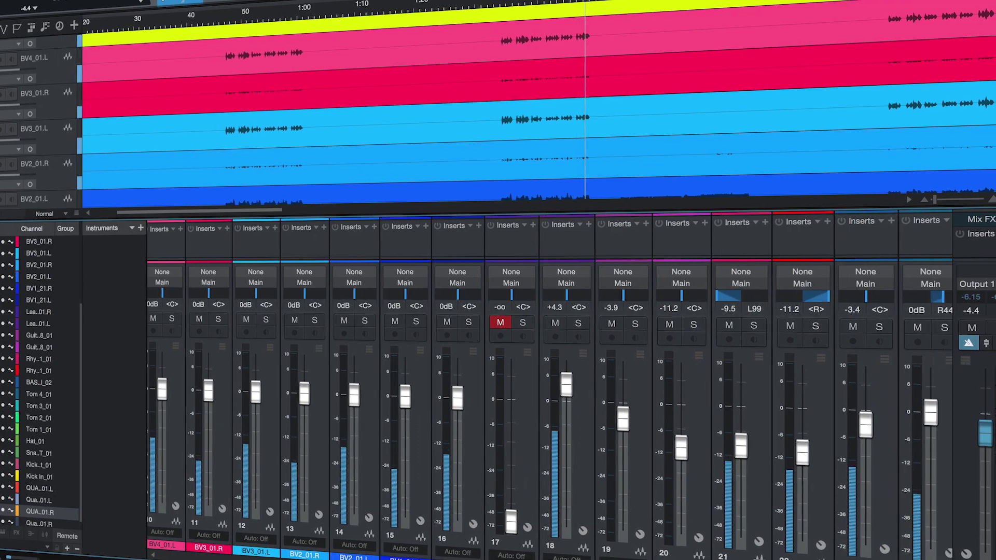
scroll(571, 389, "right", 2)
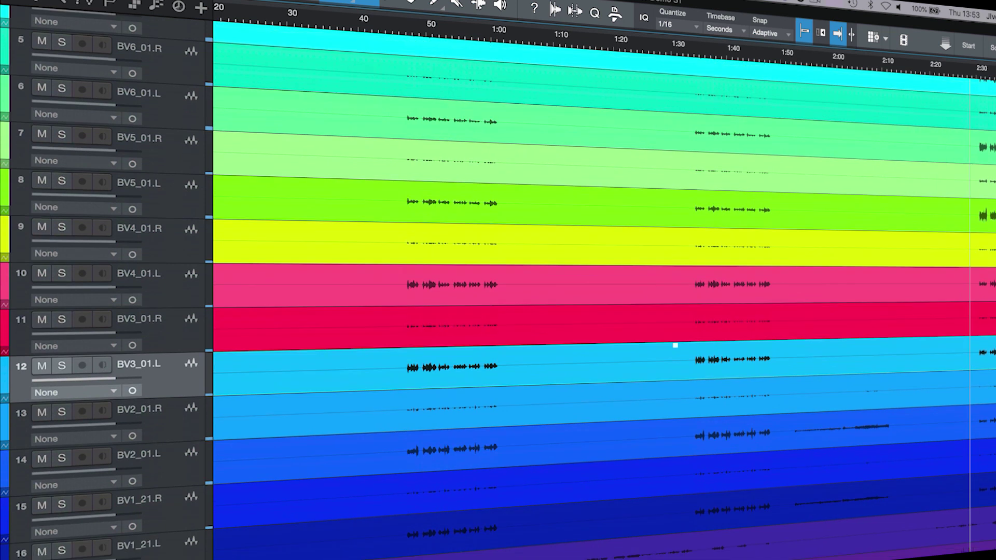
scroll(498, 311, "down", 5)
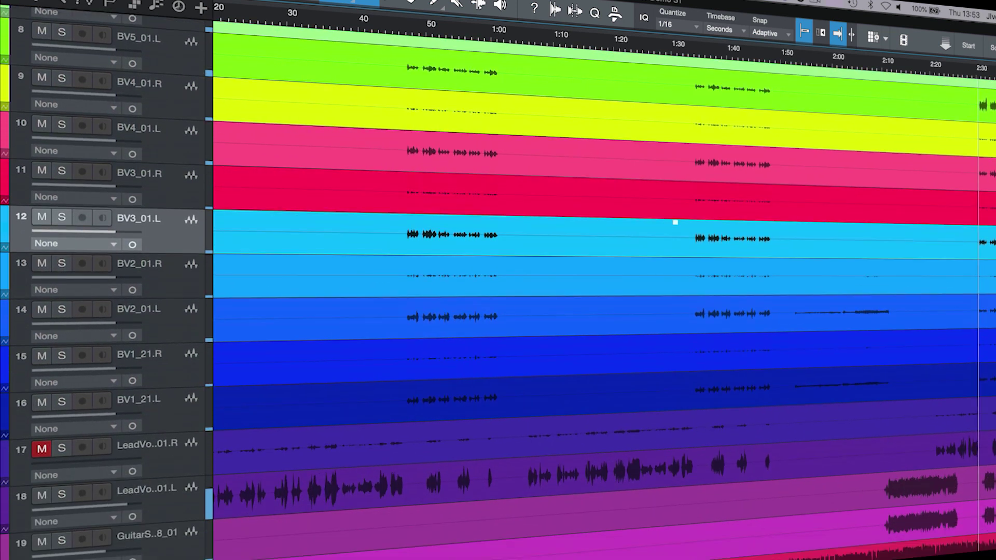
scroll(497, 312, "down", 4)
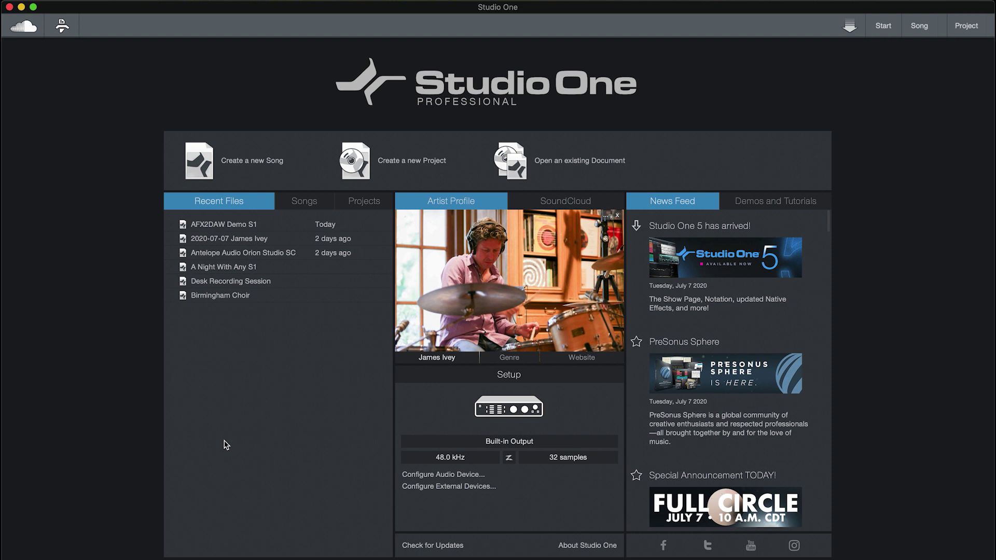
- Choose OrionStudio_III as the playback device in the audio device settings
left_click(513, 415)
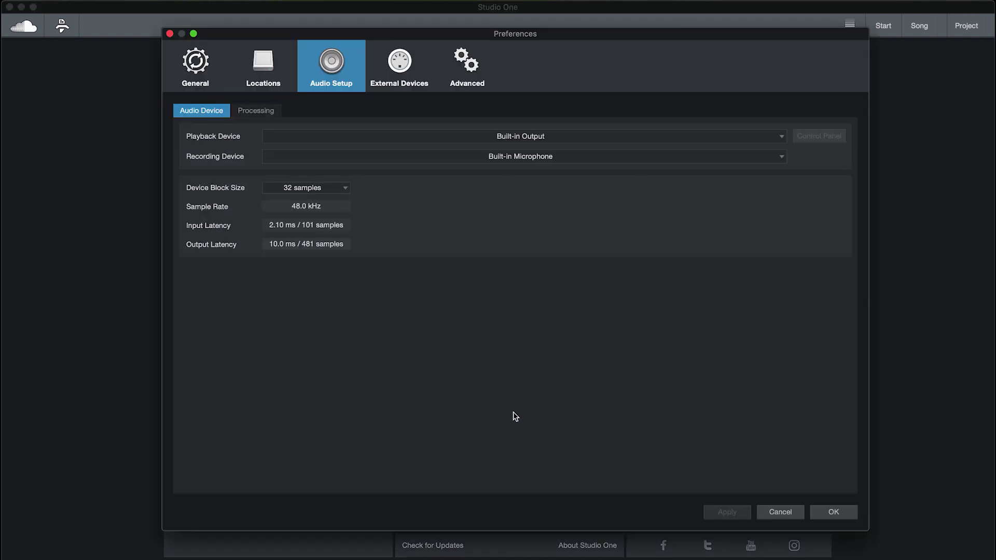
left_click(504, 139)
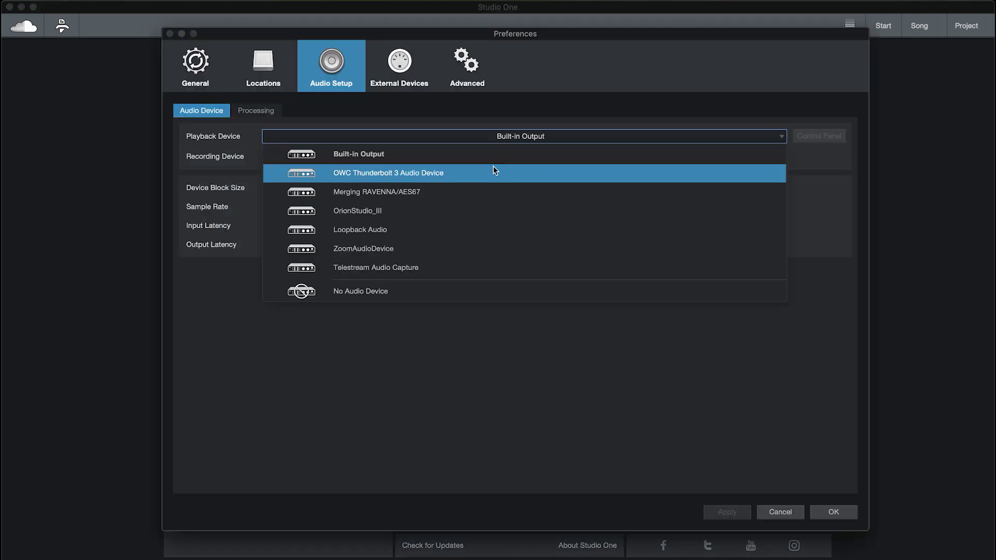
left_click(475, 210)
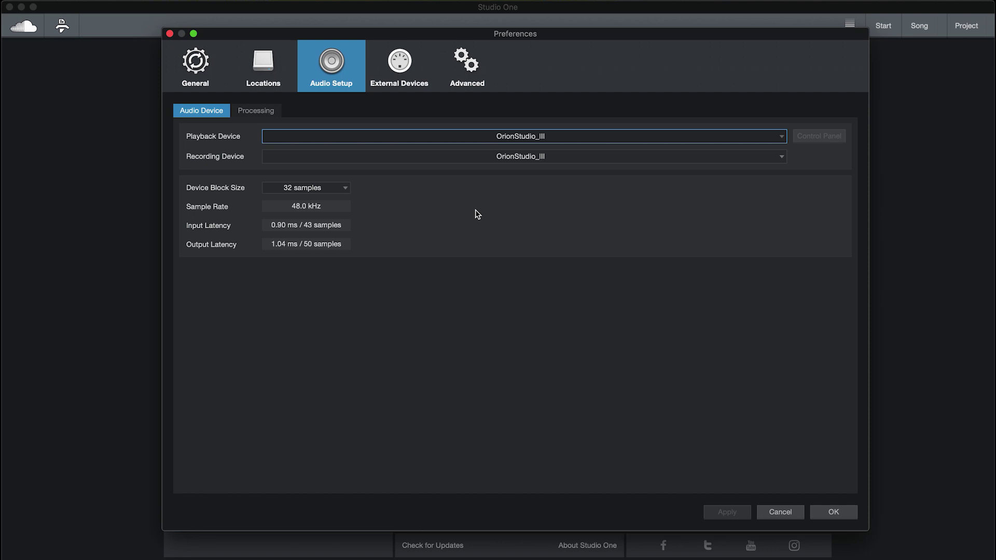
left_click(334, 190)
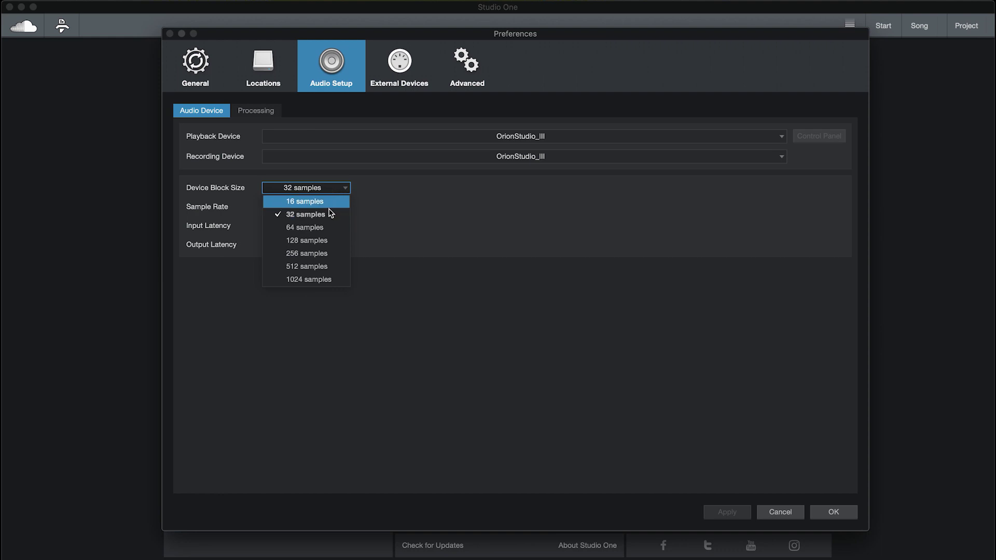
left_click(321, 267)
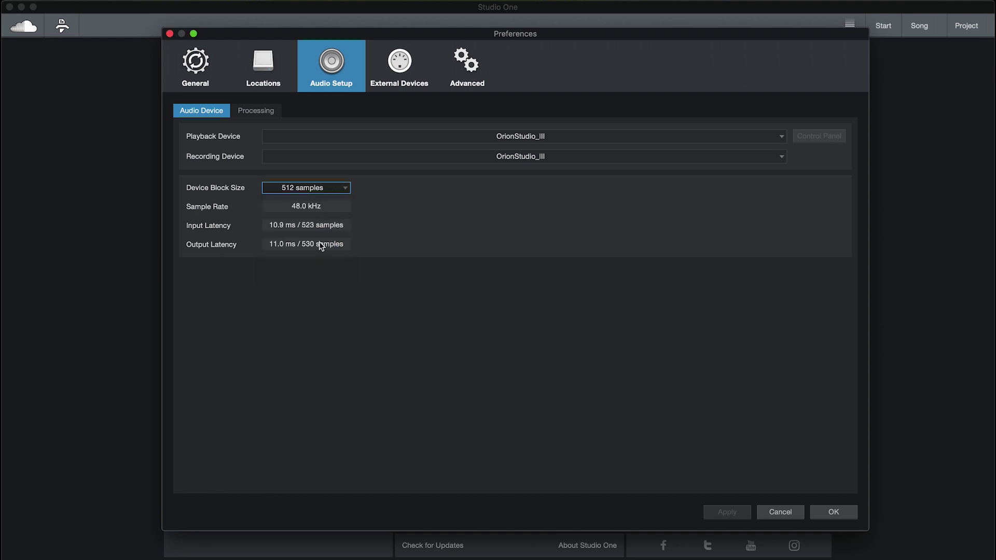
left_click(321, 190)
left_click(317, 202)
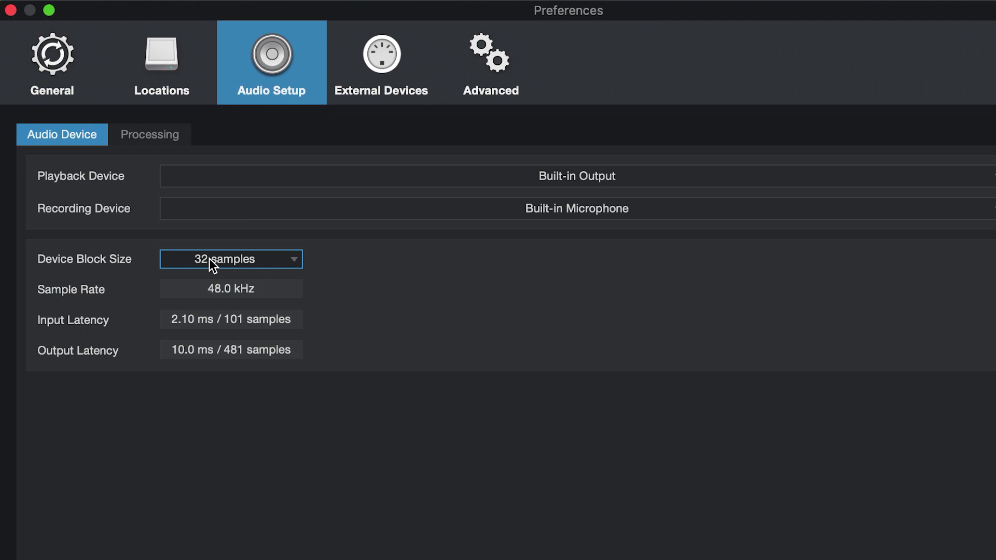
left_click(209, 258)
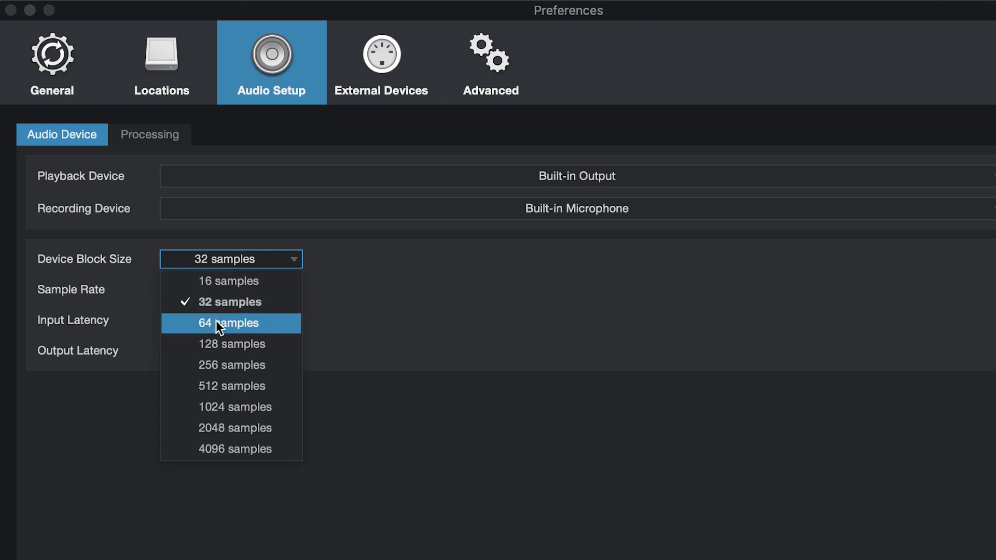
left_click(220, 365)
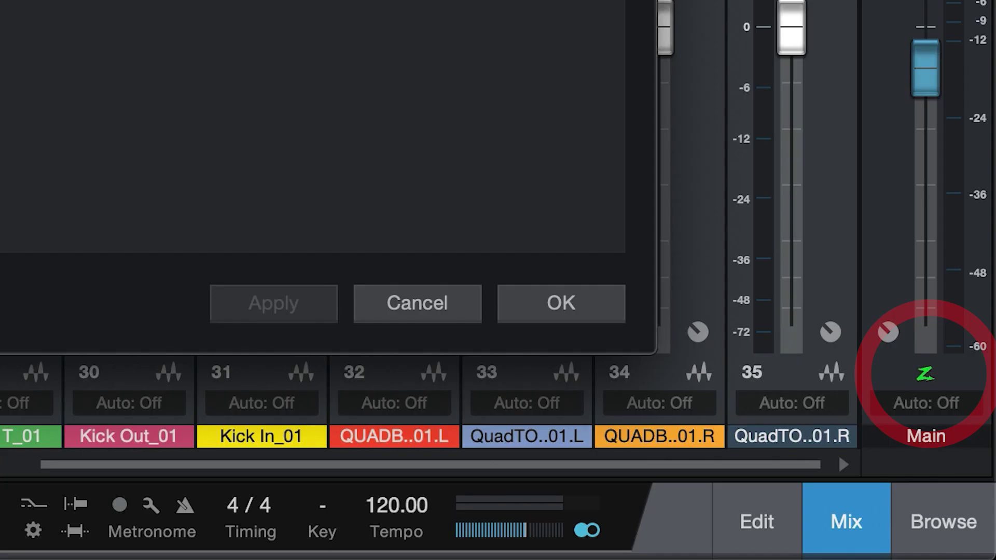
scroll(837, 453, "left", 5)
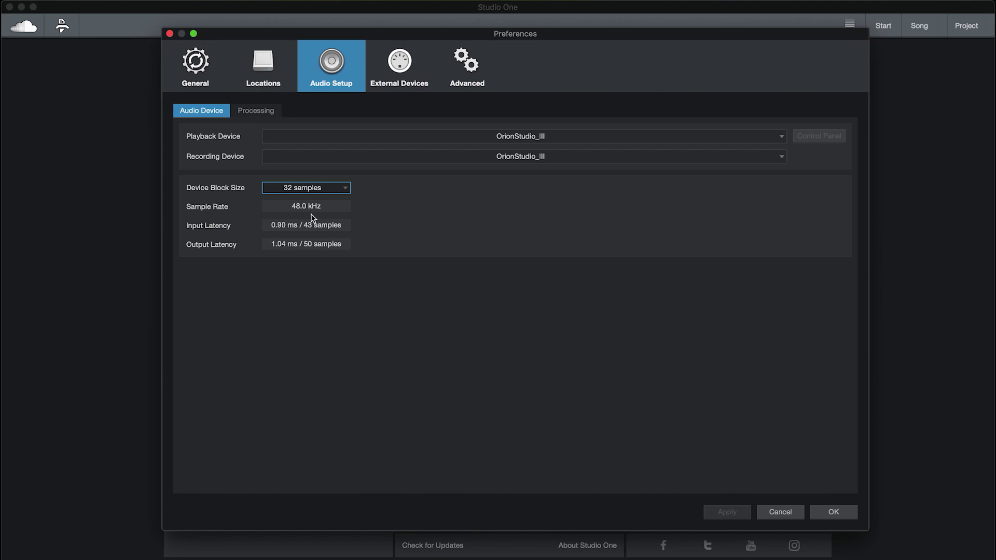
- Try W.C. word clock as the clock source, then set it back to Oven
left_click(336, 208)
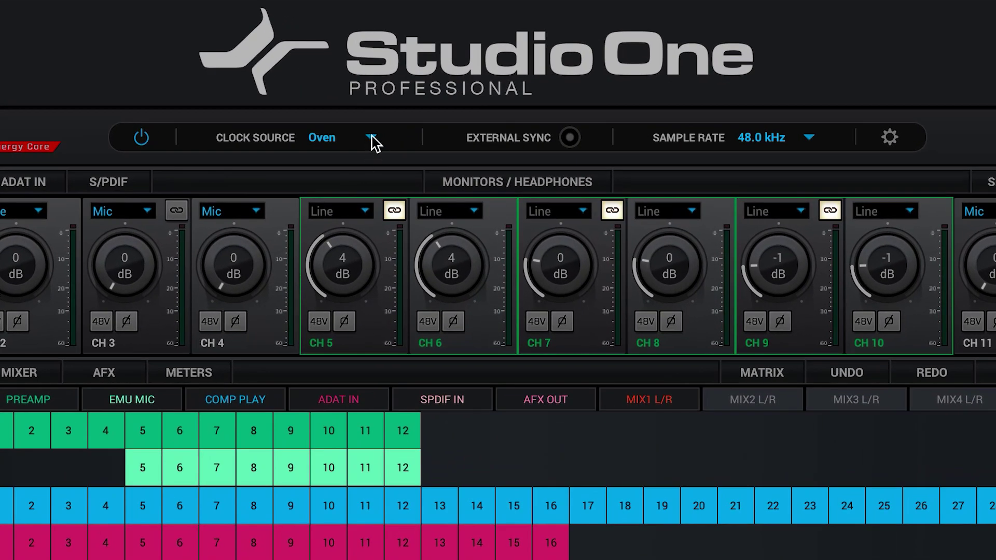
left_click(374, 139)
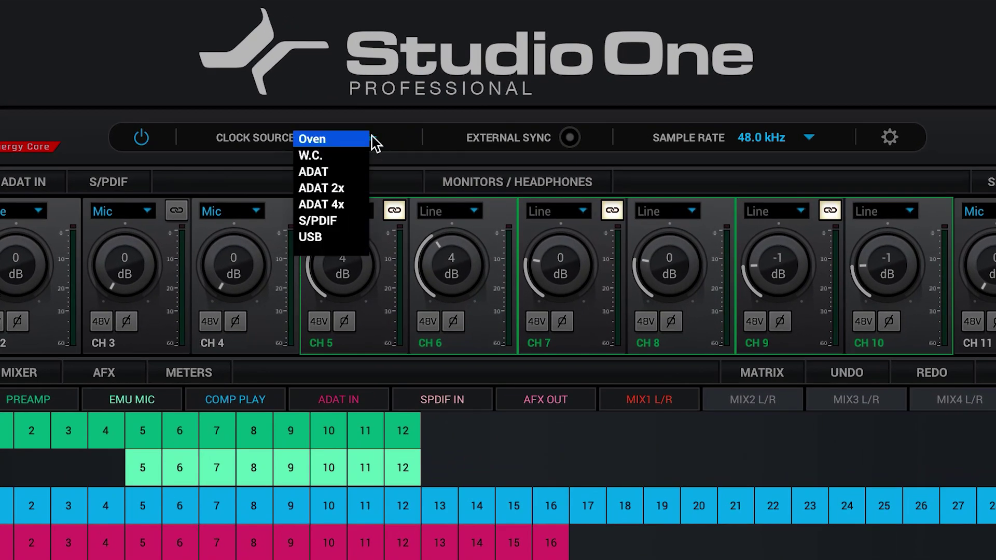
left_click(343, 158)
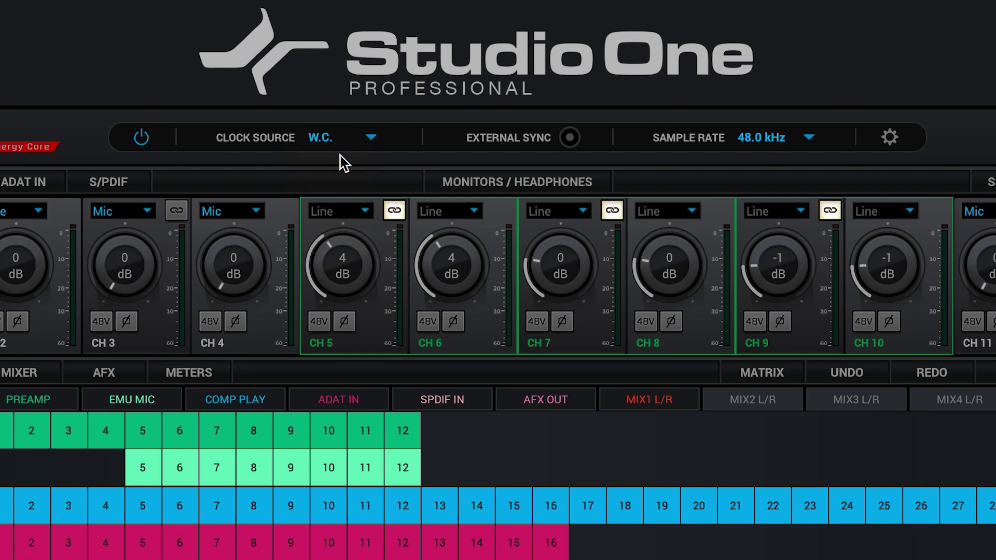
left_click(369, 141)
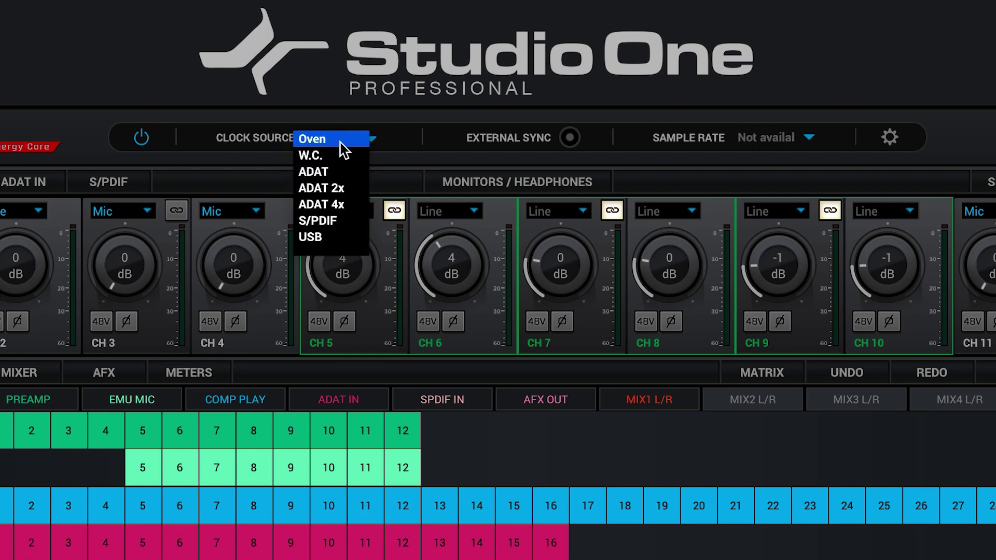
left_click(340, 140)
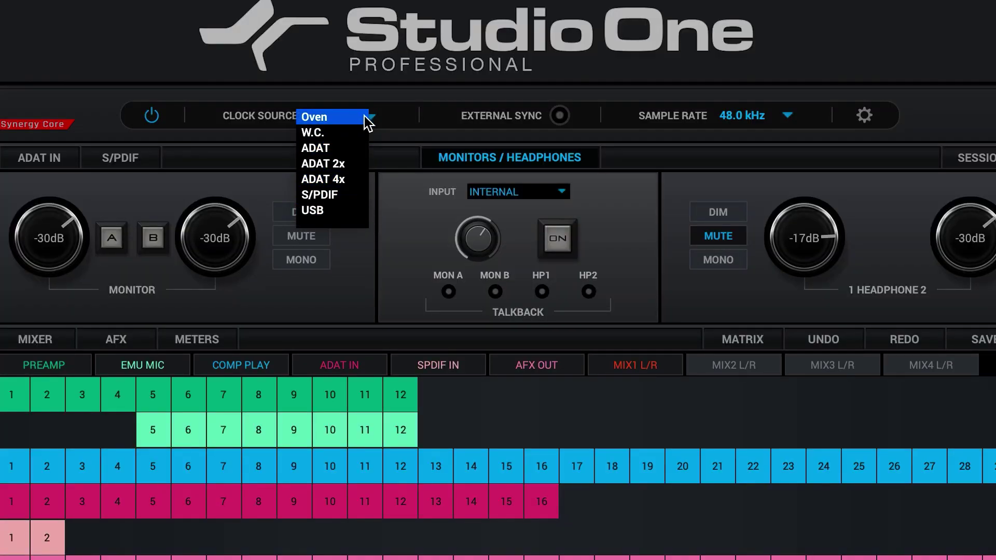
- Keep the sample rate at 48.0 kHz
left_click(760, 116)
left_click(760, 117)
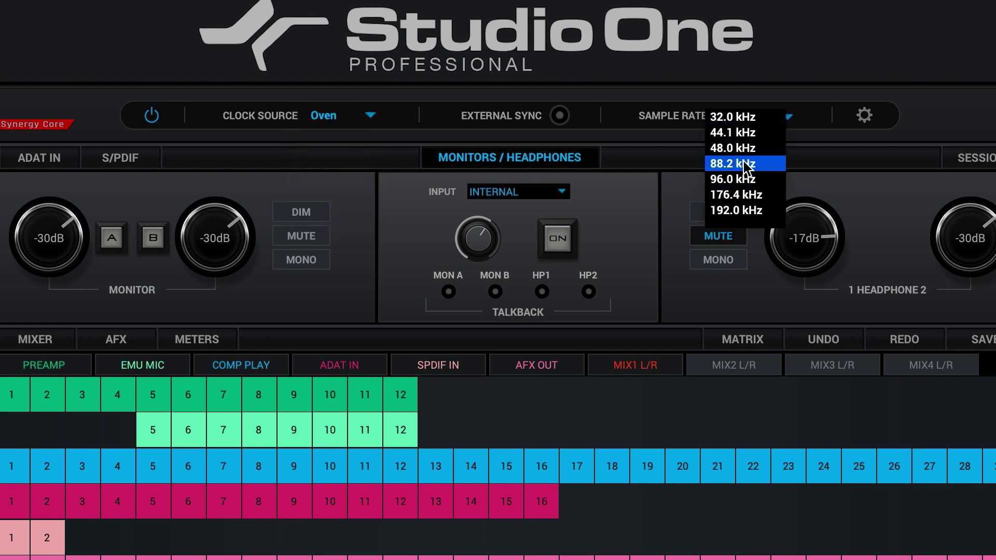
left_click(941, 114)
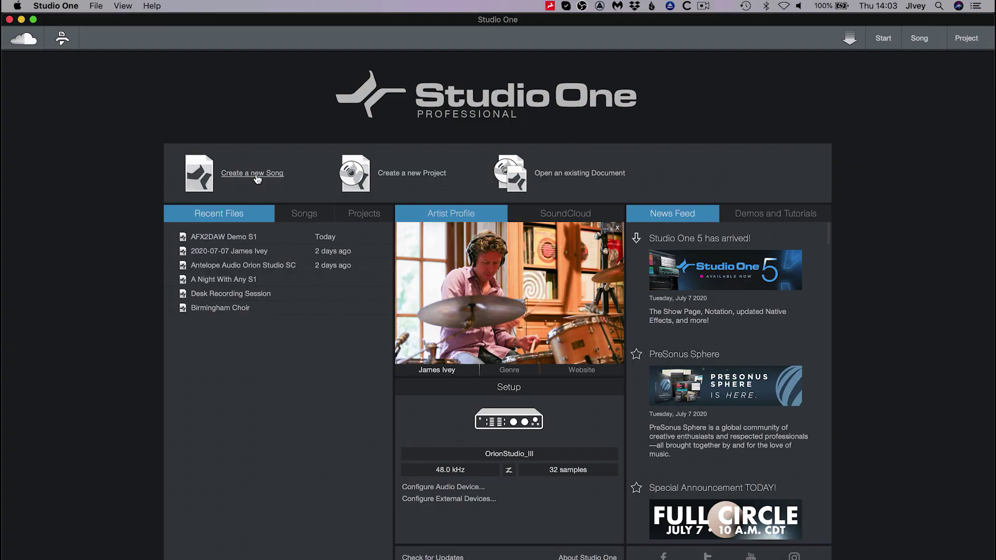
- Create a song from the Band Recording template at 48.0 kHz, titled 'Demo 1'
left_click(256, 176)
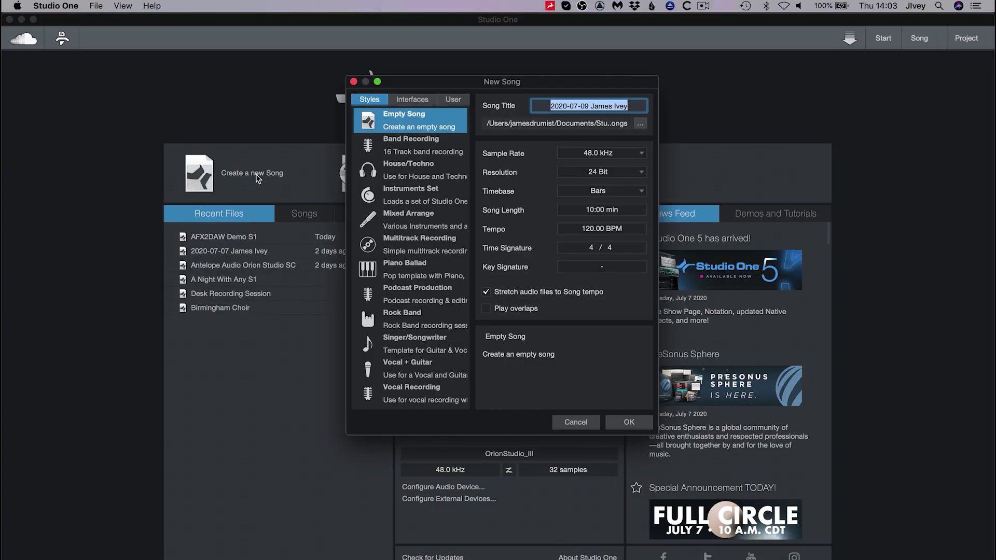
left_click(400, 149)
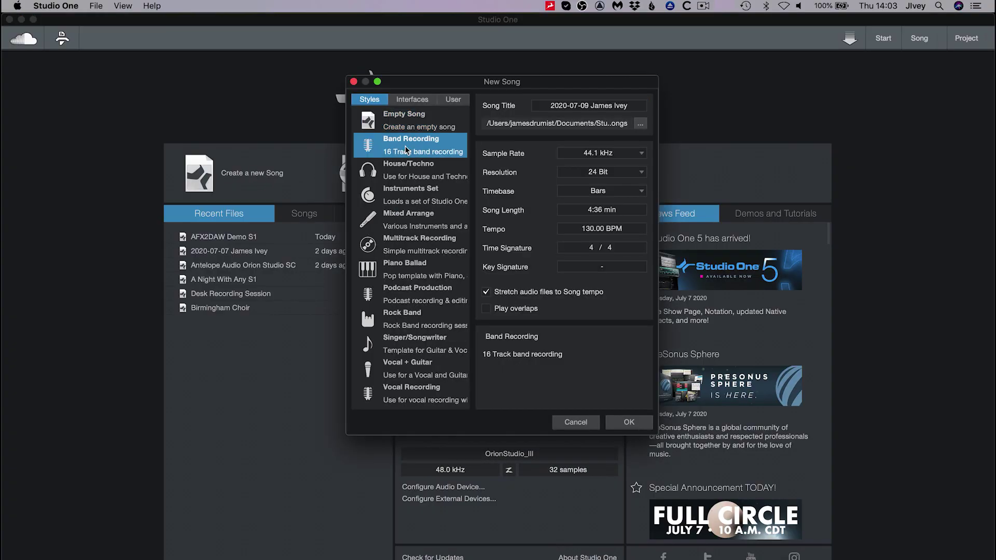
left_click(590, 153)
left_click(591, 179)
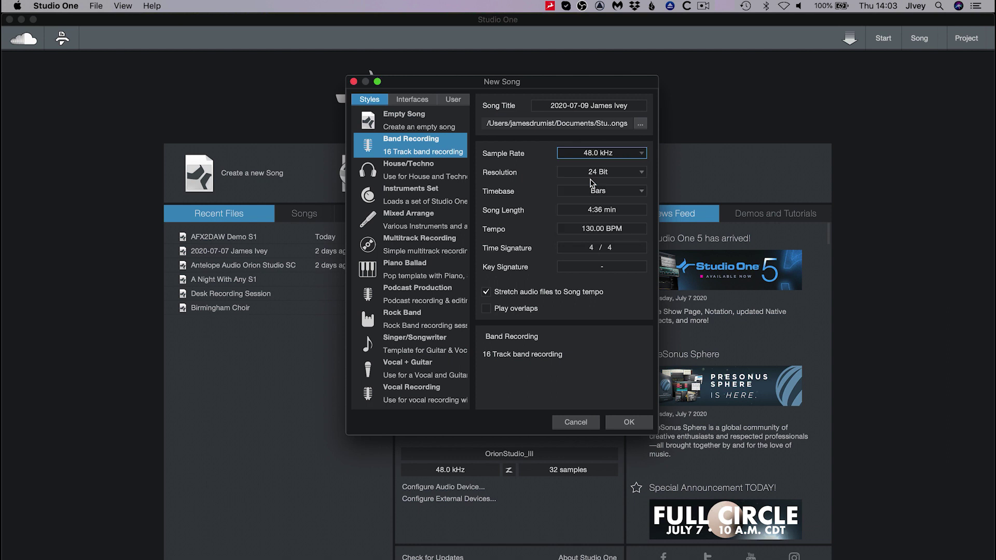
left_click(596, 105)
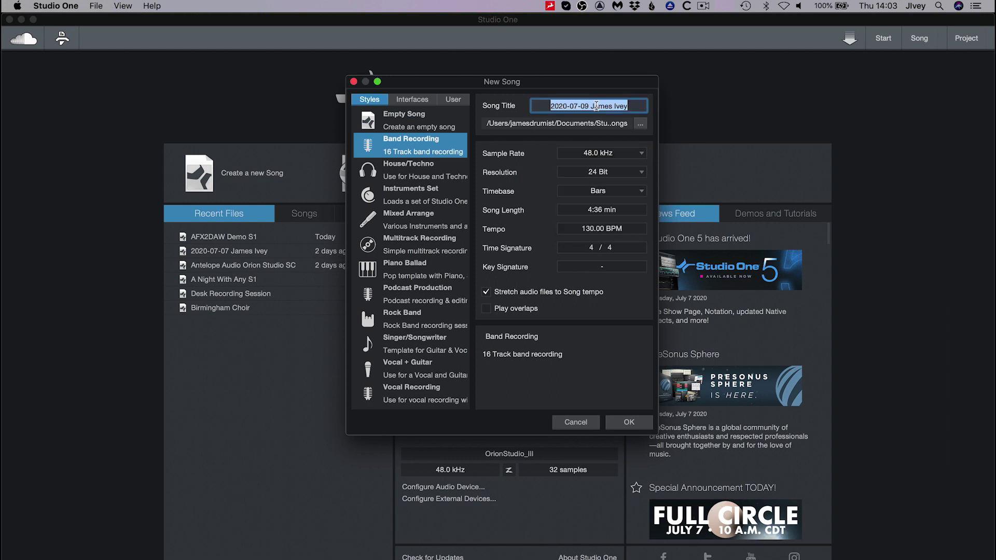
type("Demo 1")
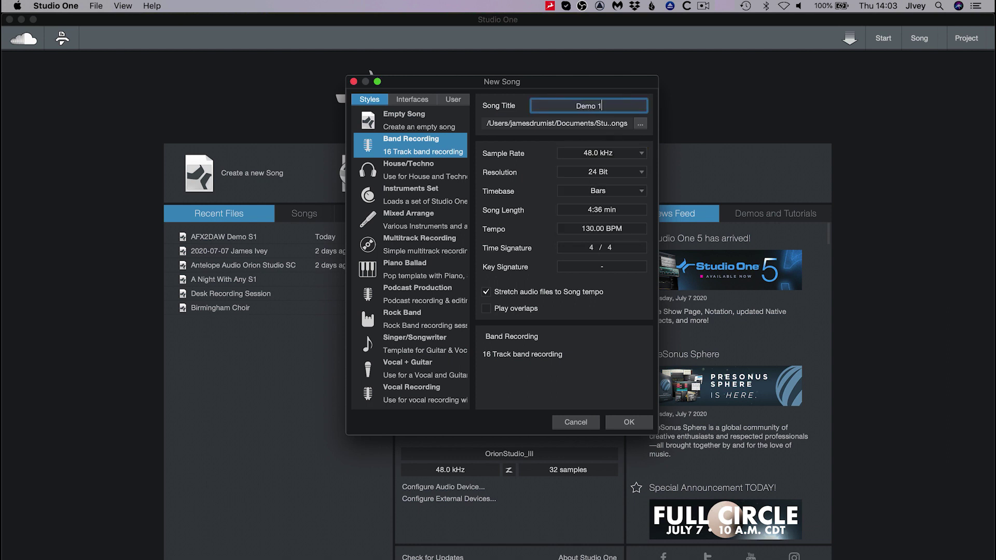
left_click(628, 423)
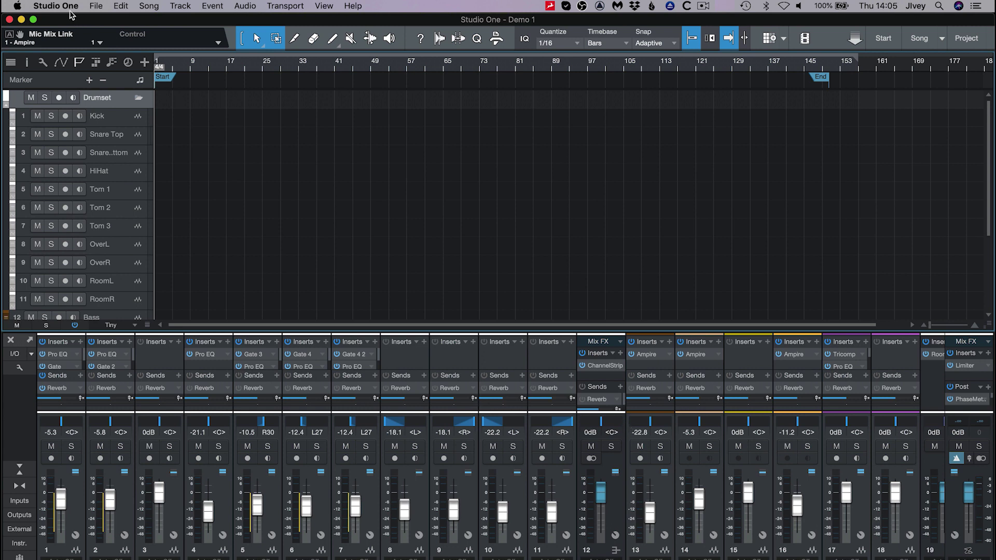
- Check Audio Setup shows OrionStudio_III at 32 samples and 48.0 kHz
left_click(71, 11)
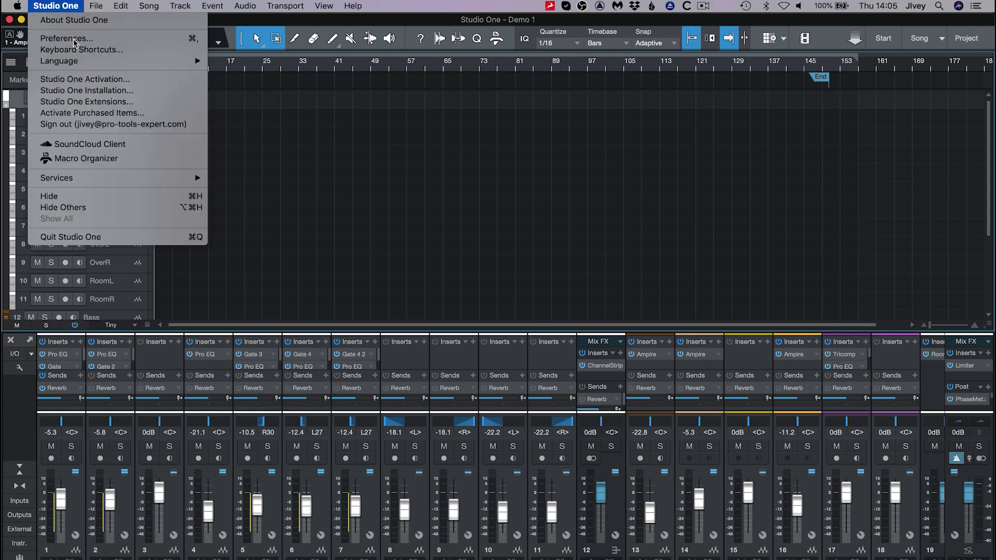
left_click(75, 39)
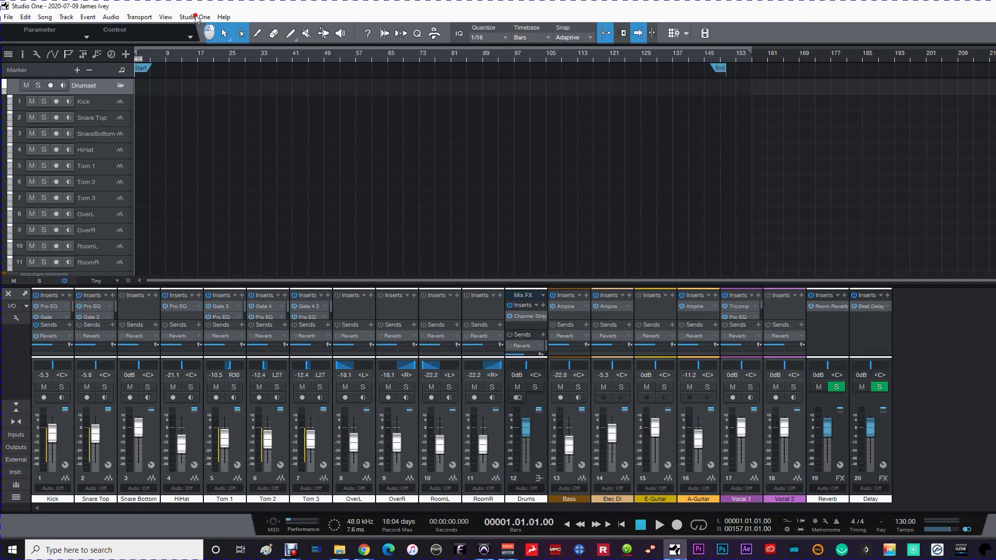
left_click(195, 17)
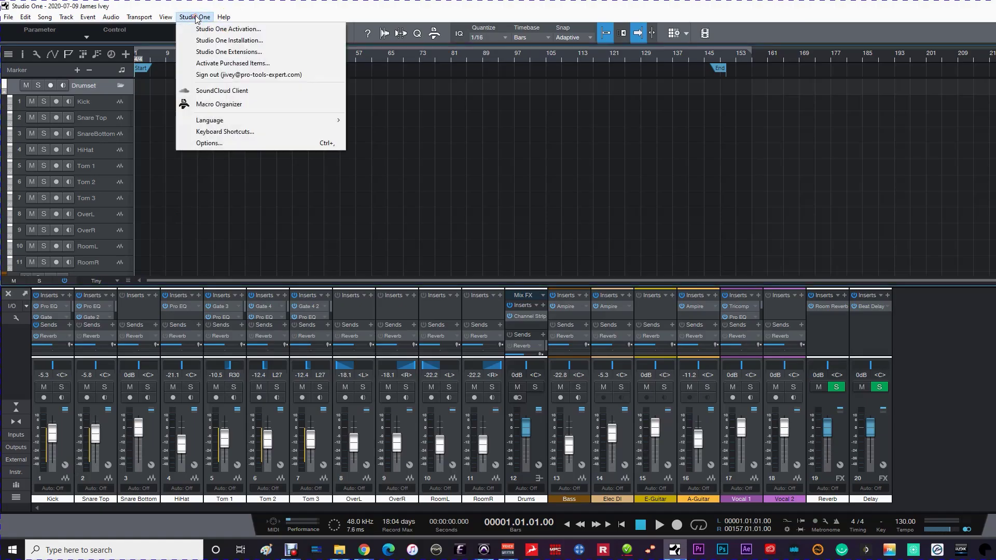
left_click(205, 145)
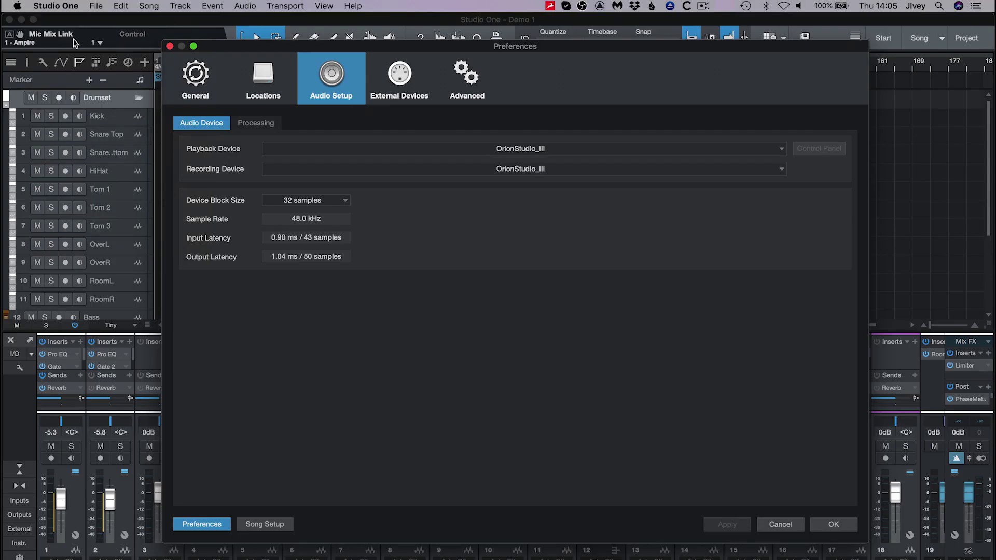
- Add mono input channels on the Inputs page until Input 32 exists
left_click(256, 524)
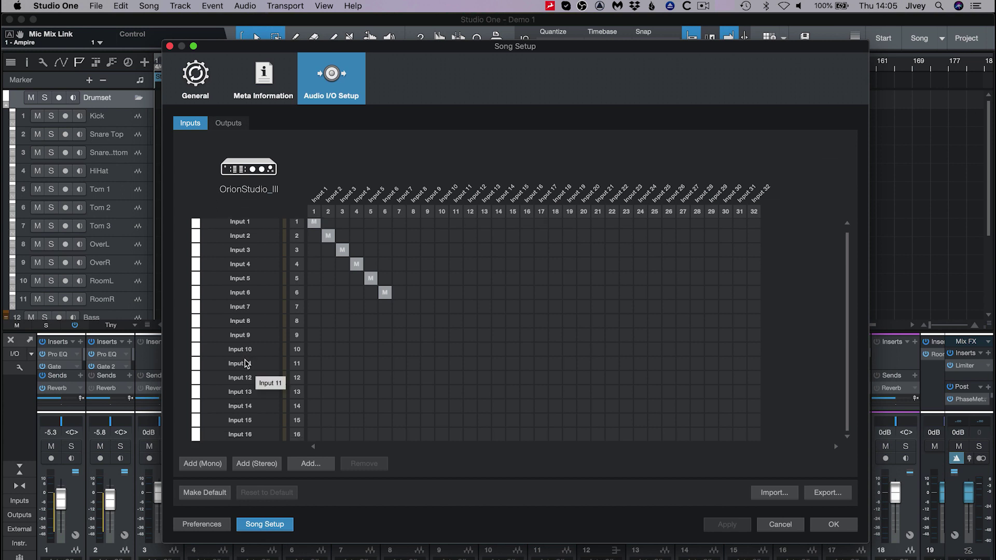
left_click(205, 464)
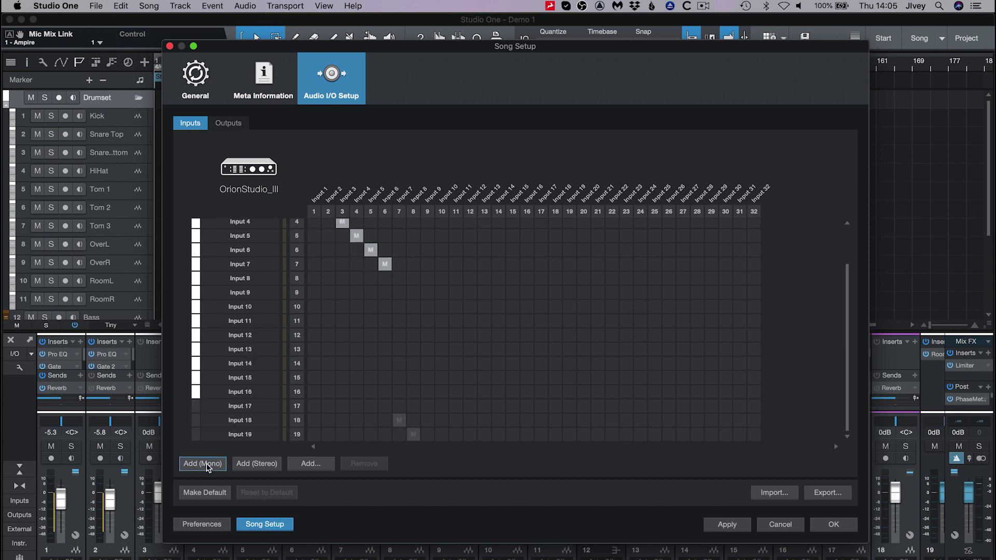
left_click(206, 465)
left_click(206, 464)
left_click(207, 464)
left_click(206, 465)
left_click(207, 464)
left_click(206, 464)
left_click(206, 464)
left_click(206, 464)
left_click(206, 464)
- Map inputs 7–11 and 25–31 diagonally onto their matching OrionStudio_III channels
scroll(368, 343, "up", 5)
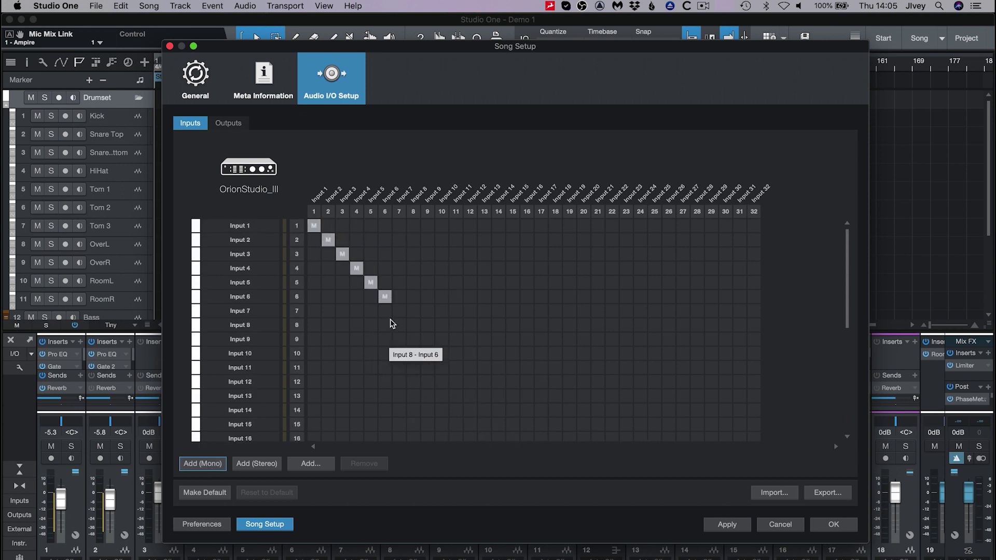
left_click_drag(406, 315, 527, 440)
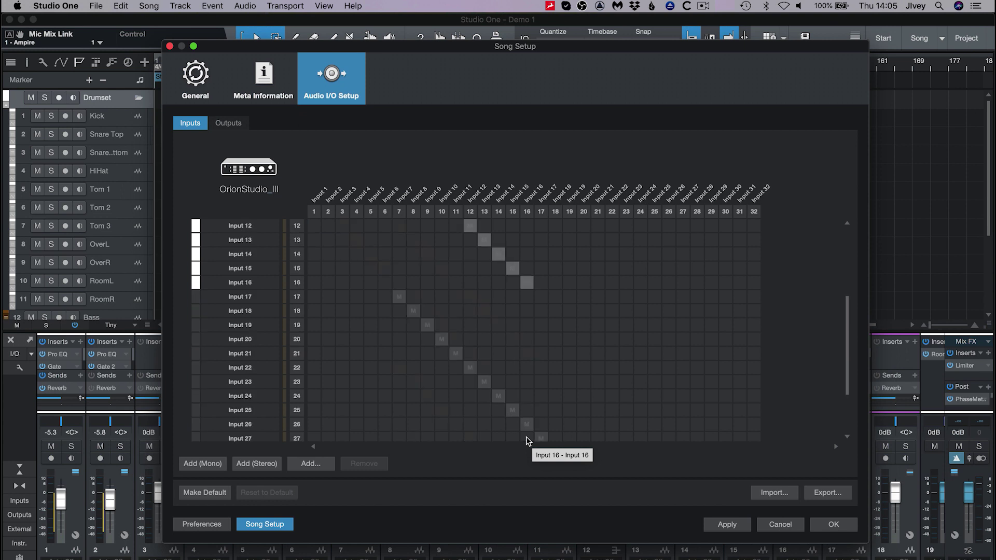
scroll(528, 441, "up", 4)
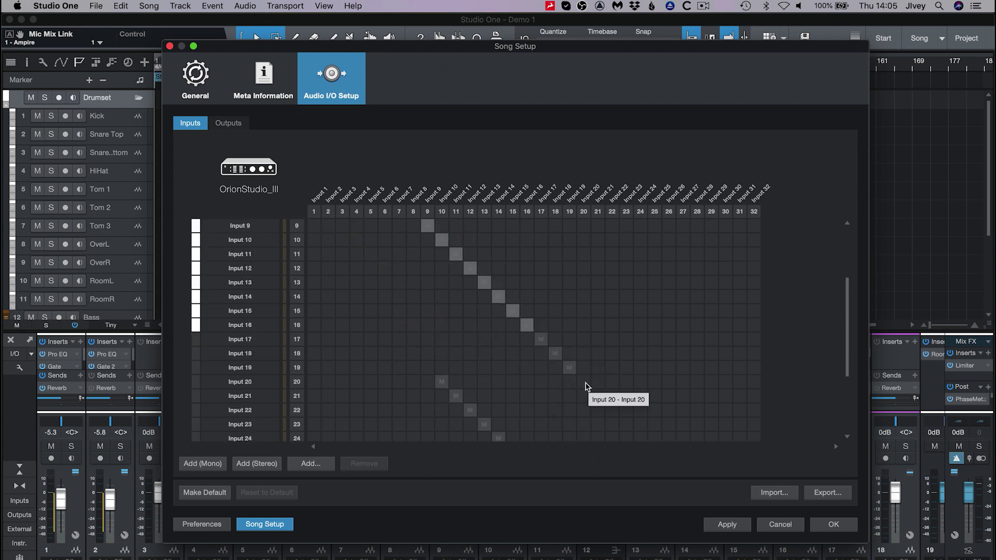
scroll(646, 431, "down", 4)
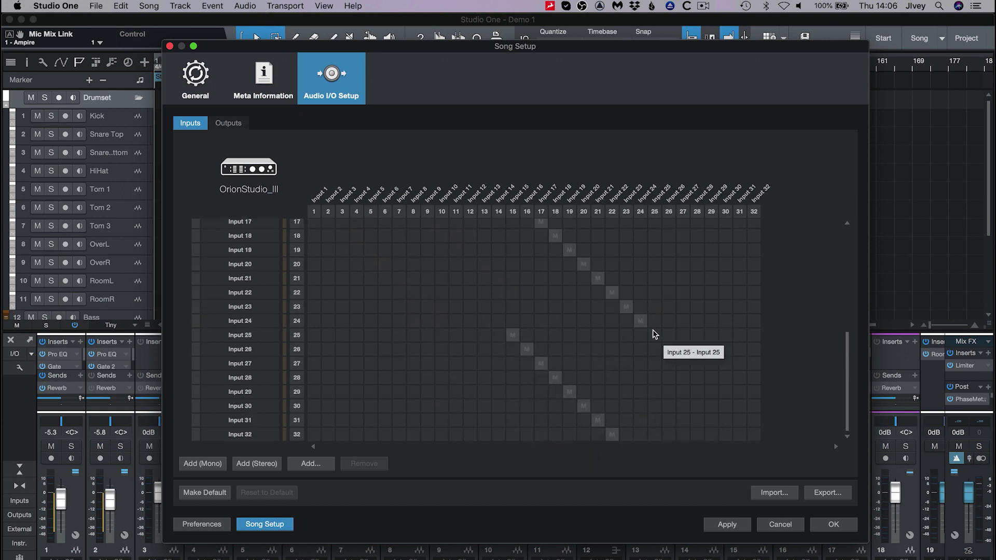
left_click_drag(654, 340, 755, 444)
- Add stereo outputs Sub 1 through Sub 14 on the Outputs page
left_click(229, 122)
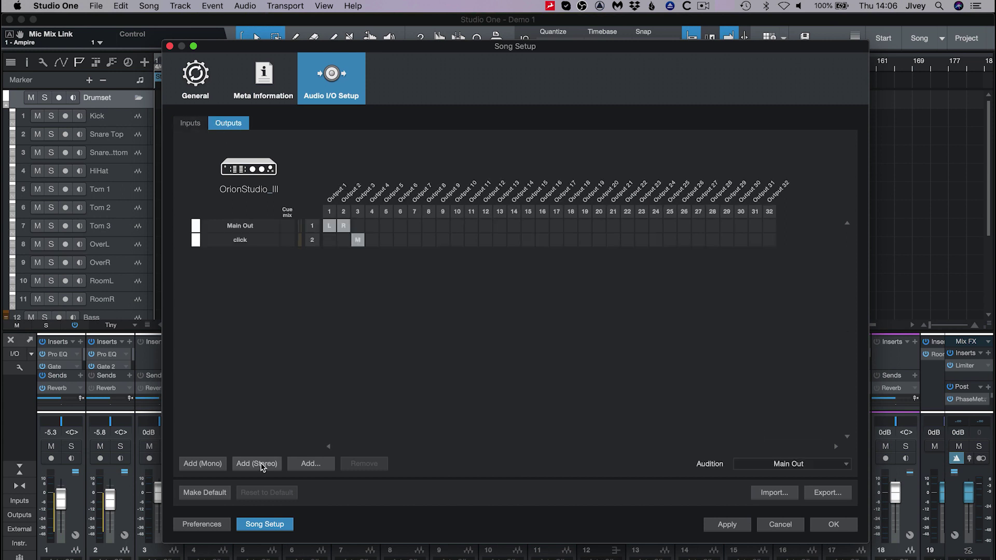
left_click(260, 462)
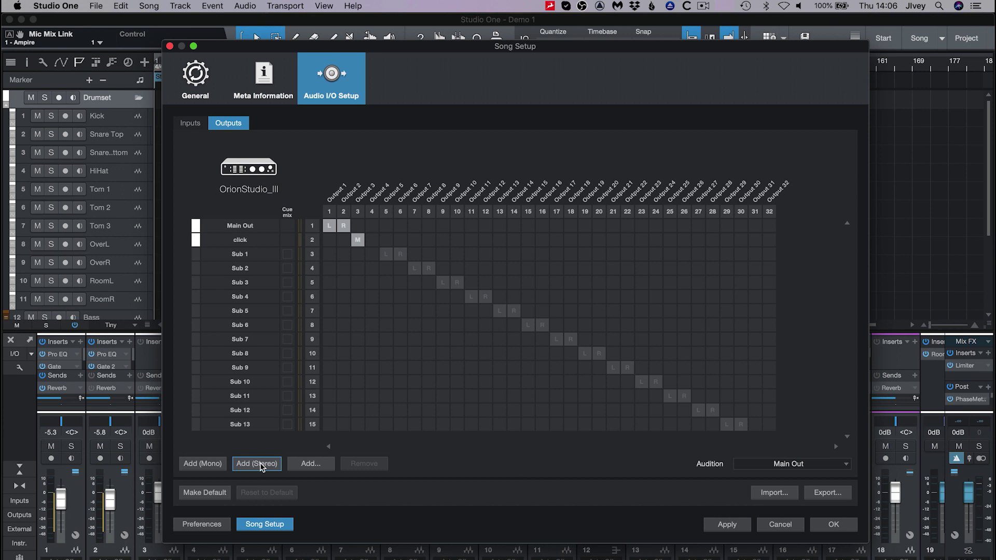
left_click(260, 463)
scroll(819, 327, "up", 1)
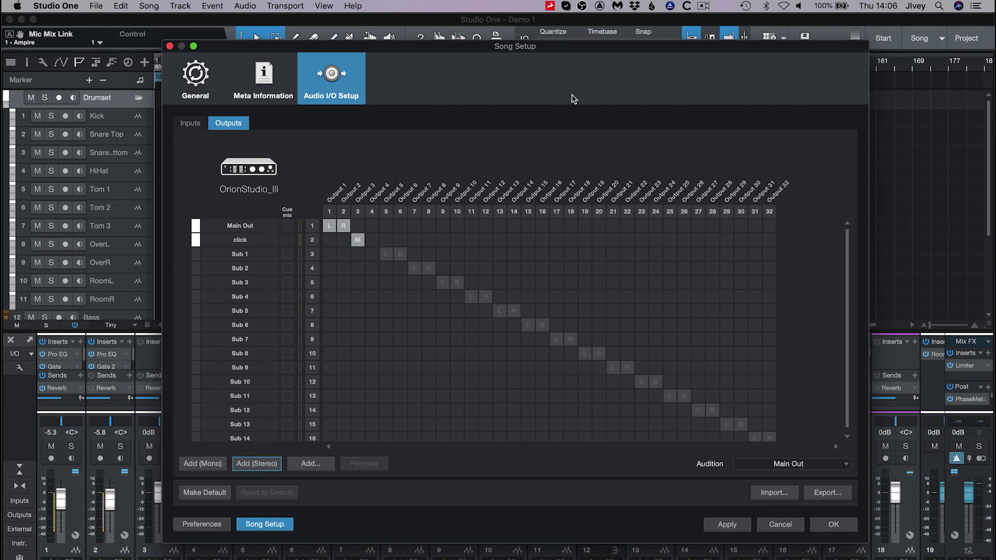
- Make this I/O setup the default for new songs, then apply and close
left_click(189, 123)
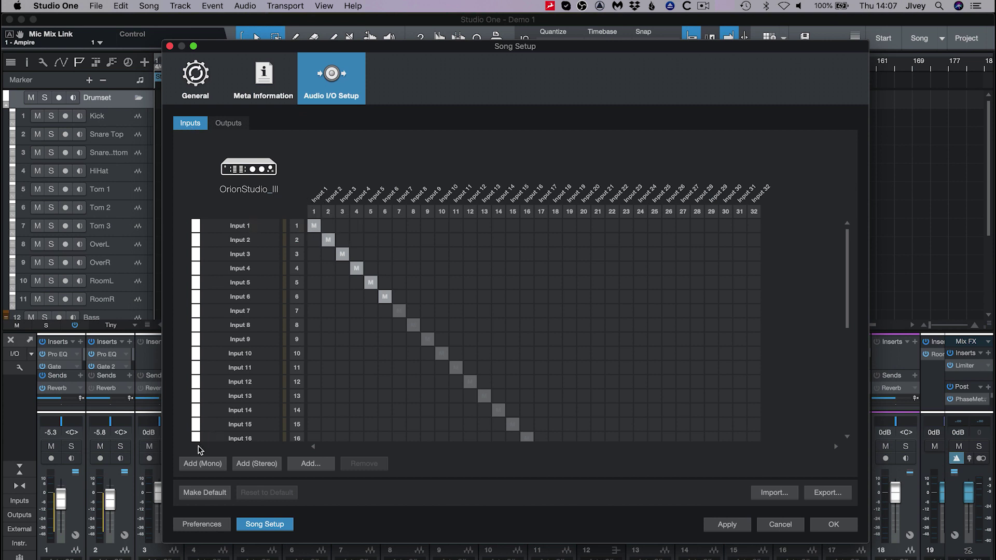
left_click(206, 494)
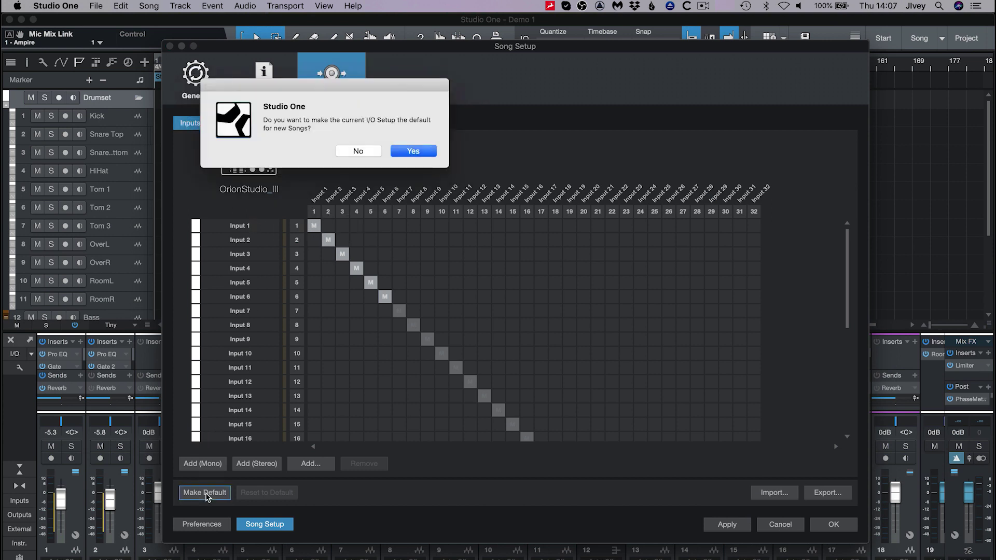
left_click(416, 154)
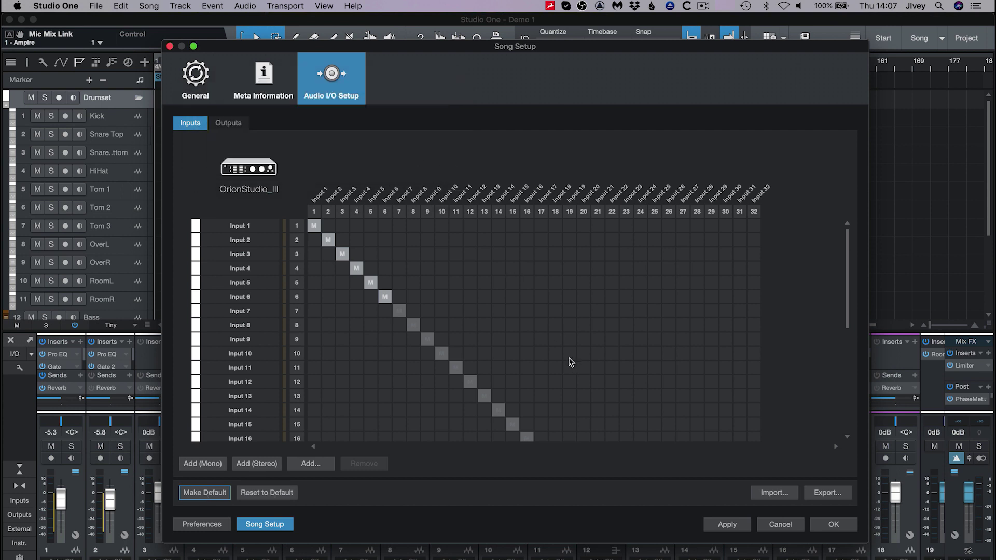
left_click(728, 525)
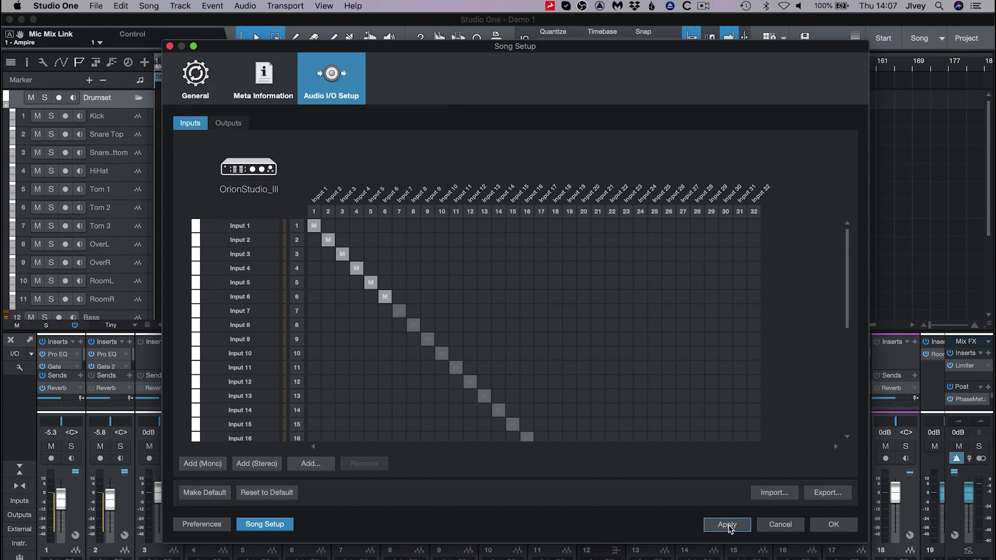
left_click(833, 525)
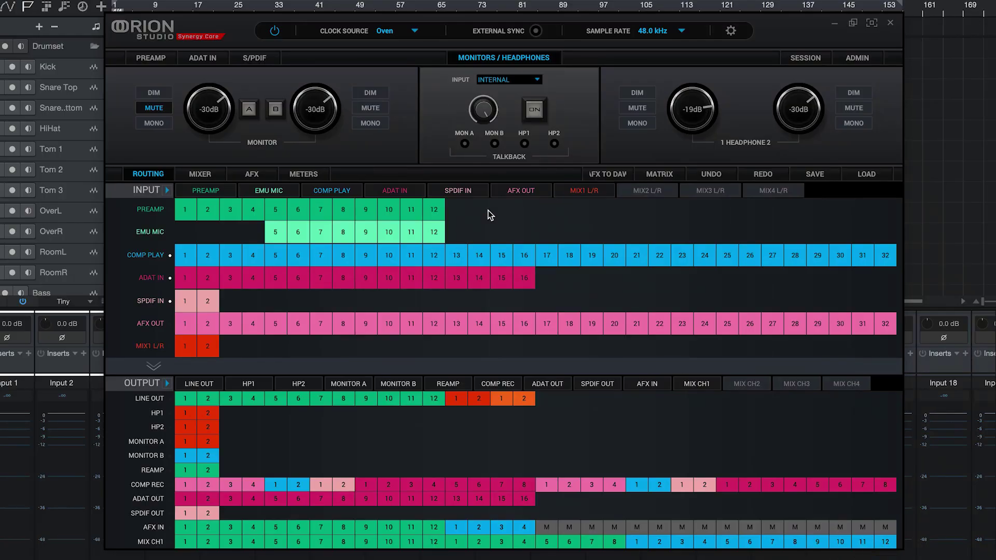
- Select PREAMP 1–12 and route them onto COMP REC channels 1–12
left_click(183, 208)
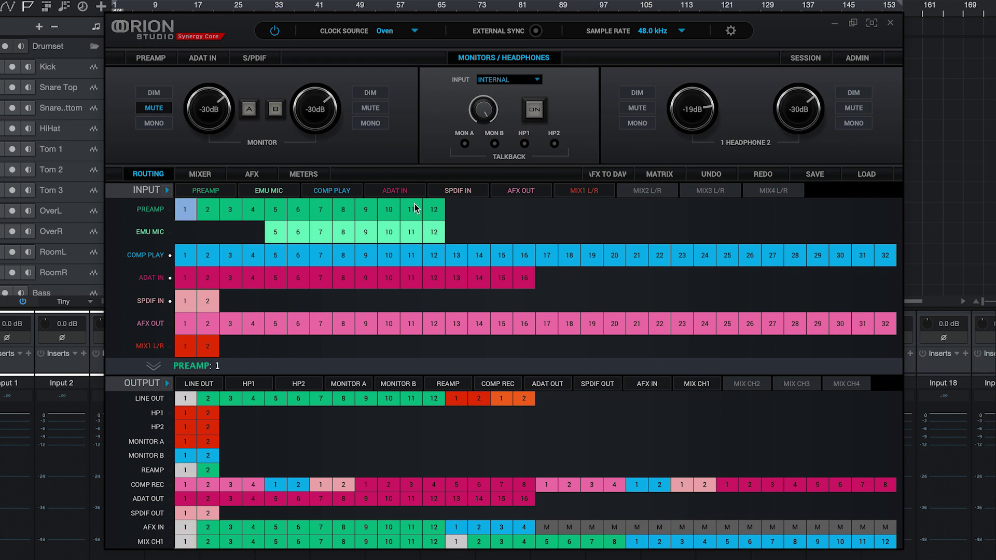
left_click(441, 212, "shift")
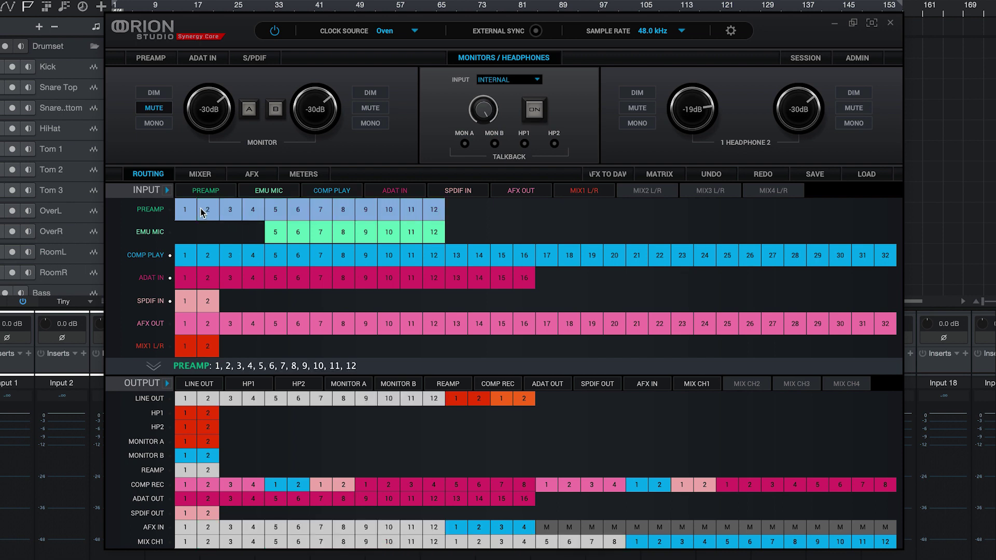
left_click_drag(189, 212, 185, 481)
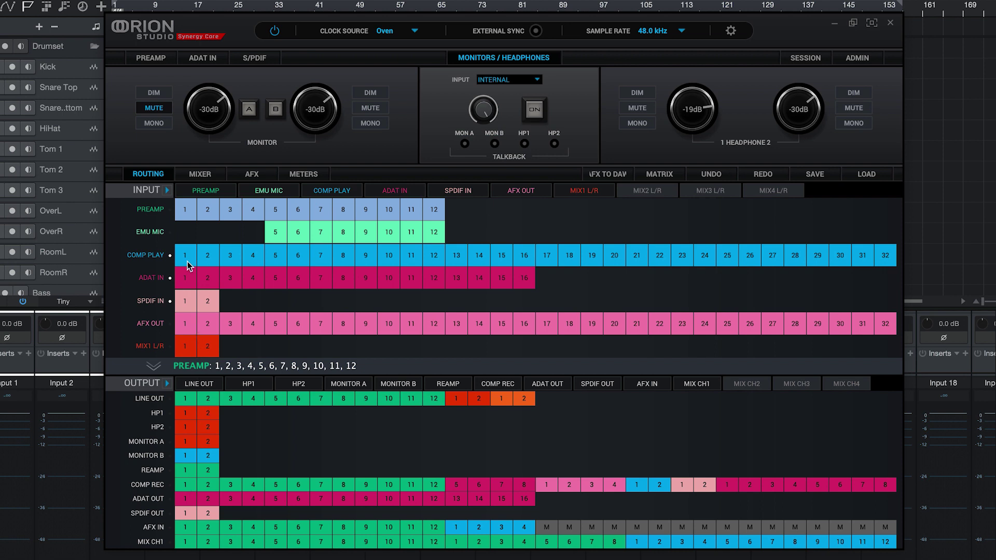
- Route COMP PLAY 1–2 to MONITOR A, MONITOR B, HP1 and HP2
left_click_drag(188, 265, 188, 265)
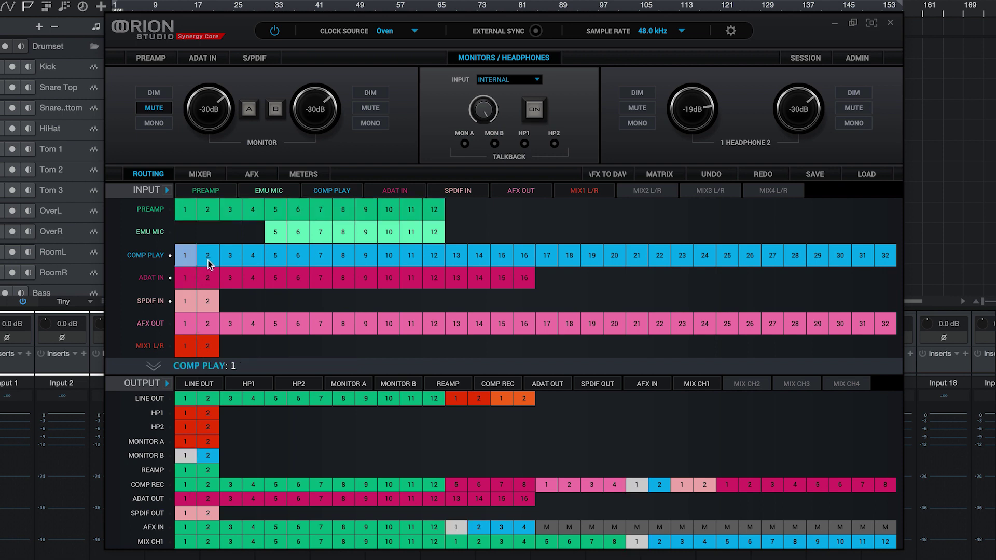
left_click(208, 264)
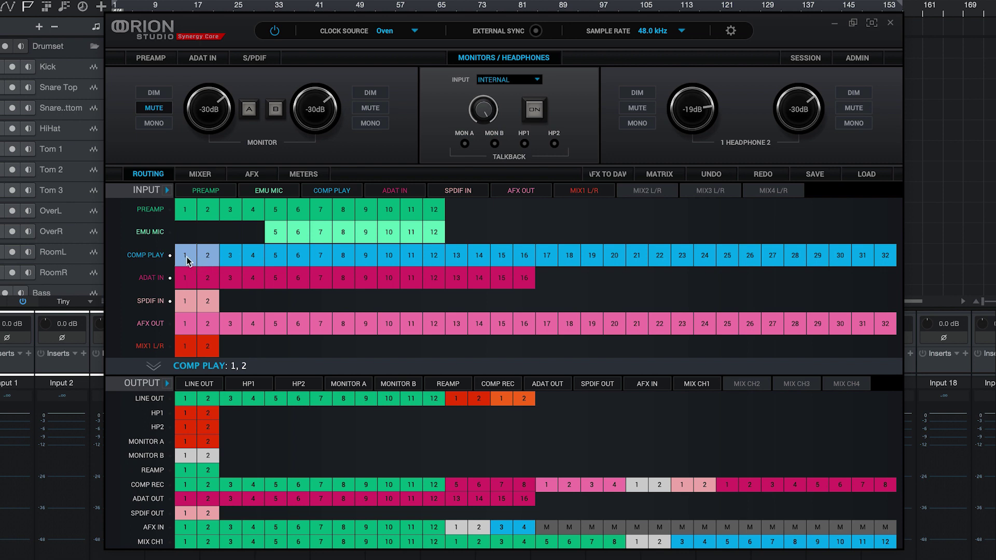
left_click_drag(188, 261, 187, 442)
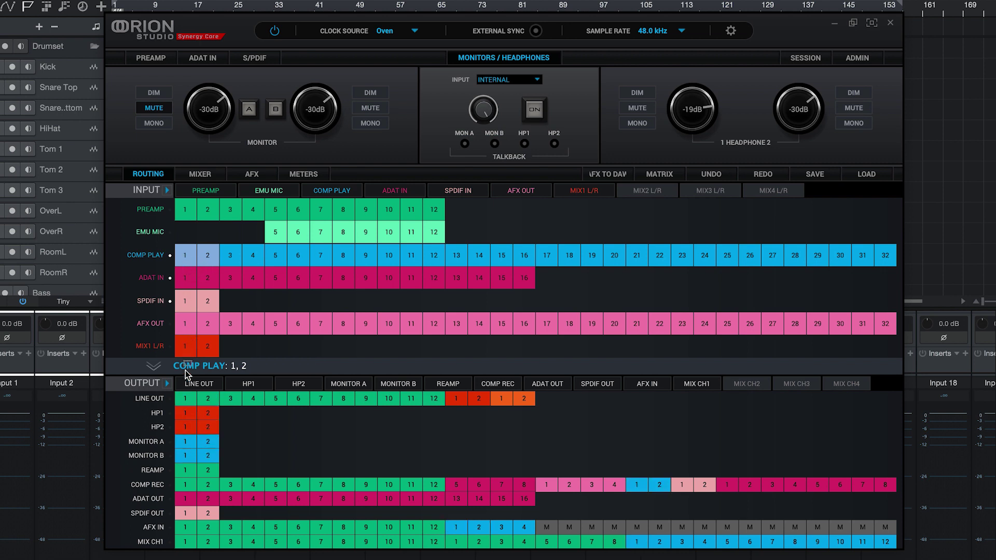
left_click_drag(188, 373, 186, 426)
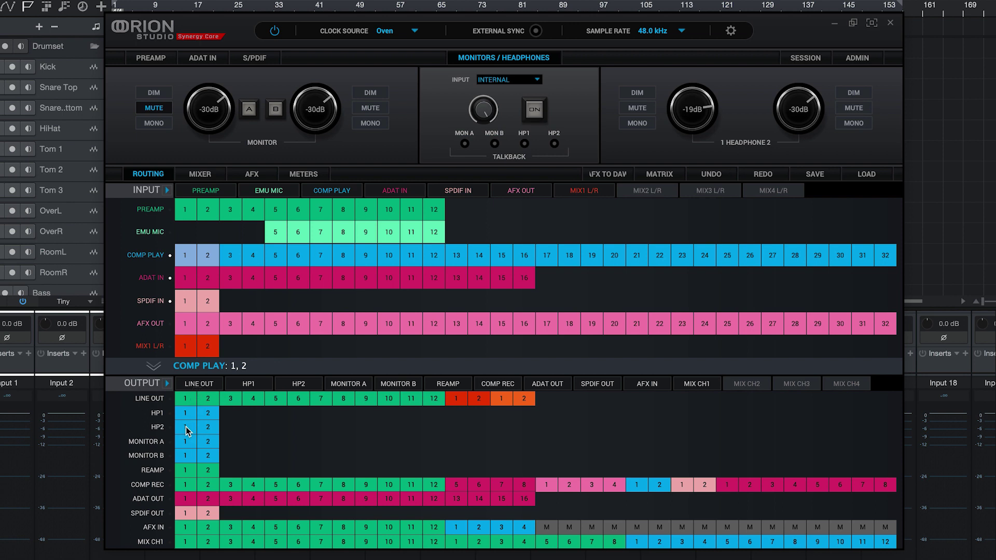